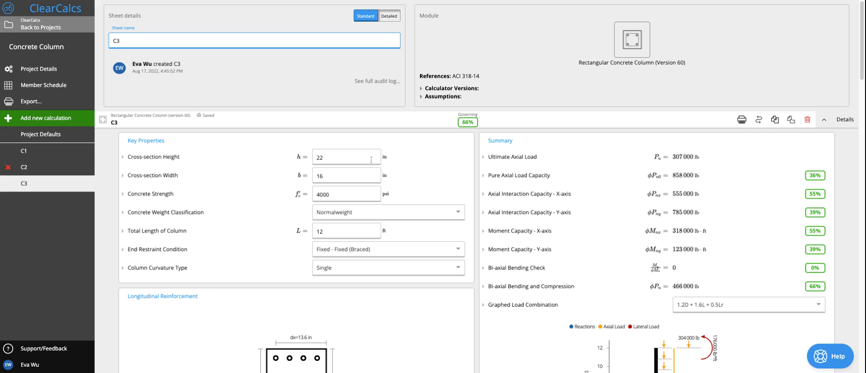
Collapse the sheet details and set both the cross-section height and cross-section width of column C3 to 20 in.
click(854, 120)
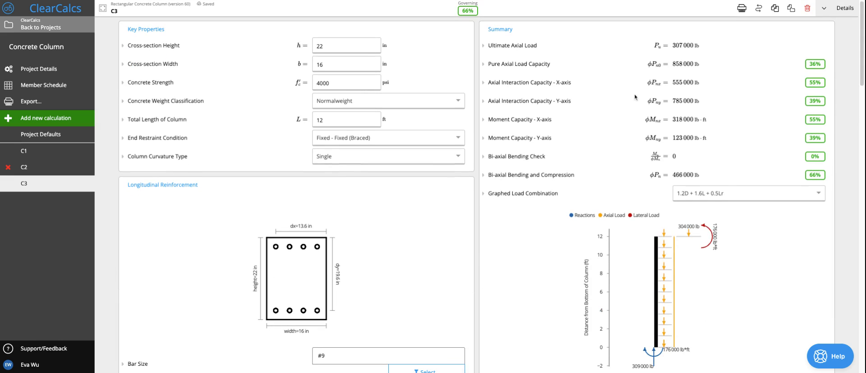
click(359, 47)
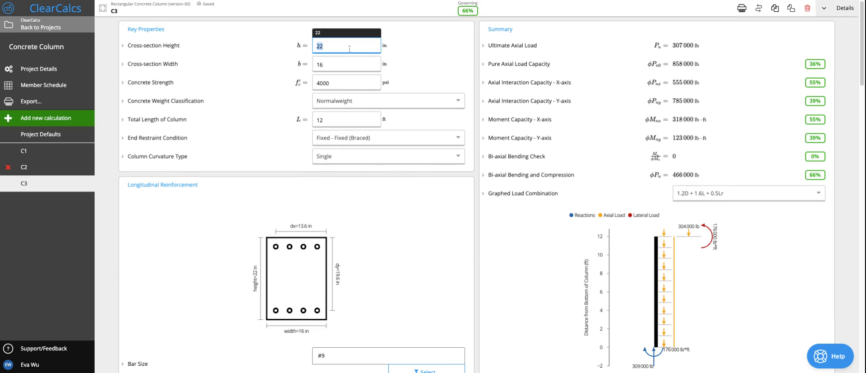
text(2)
click(347, 68)
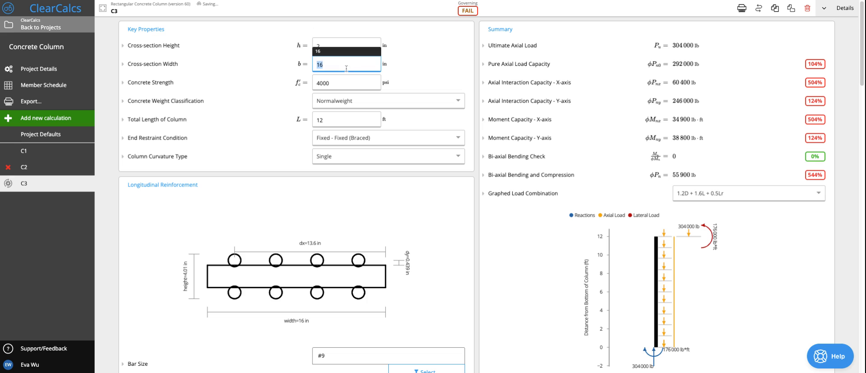
text(20)
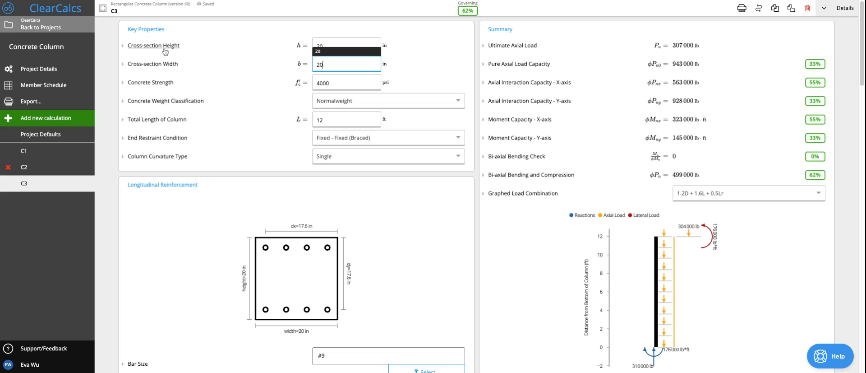
click(268, 102)
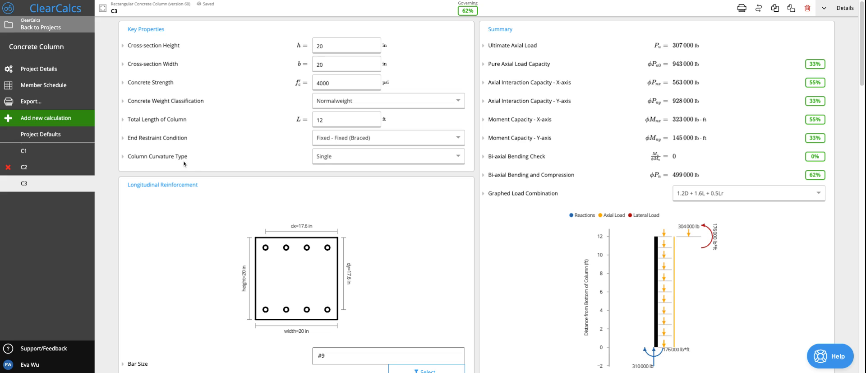
Set the total length of the column to 16 ft.
click(340, 119)
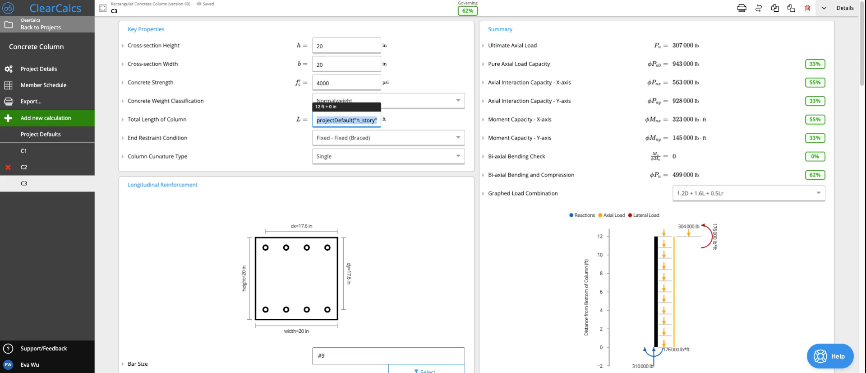
text(16)
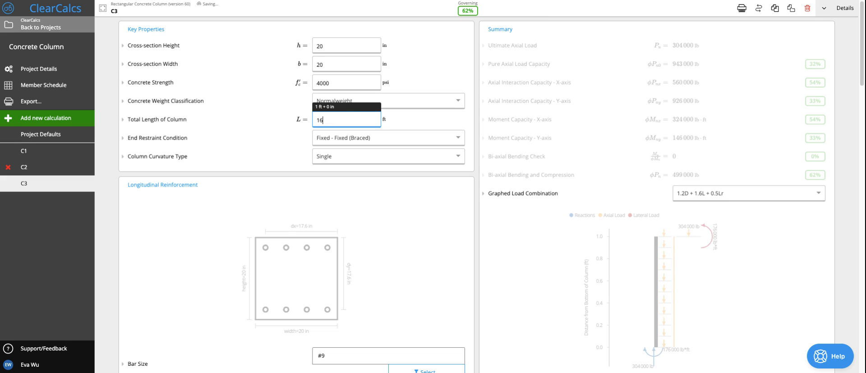
click(363, 208)
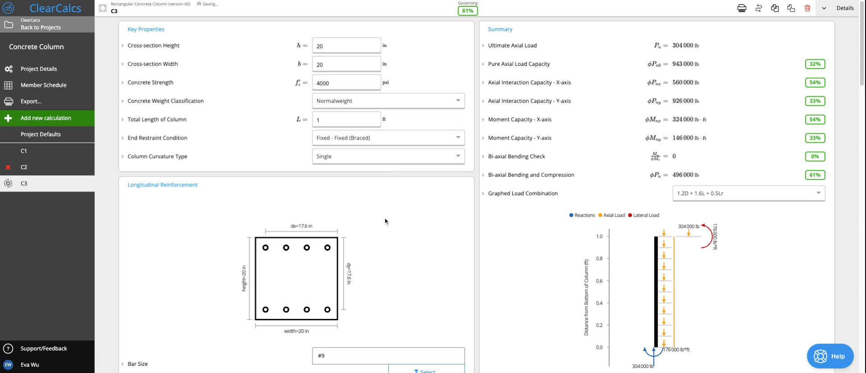
click(356, 122)
text(16)
click(391, 185)
Clear the live load's moment value from the Dead + Occupancy load about the X-axis.
scroll(401, 242, down, 2)
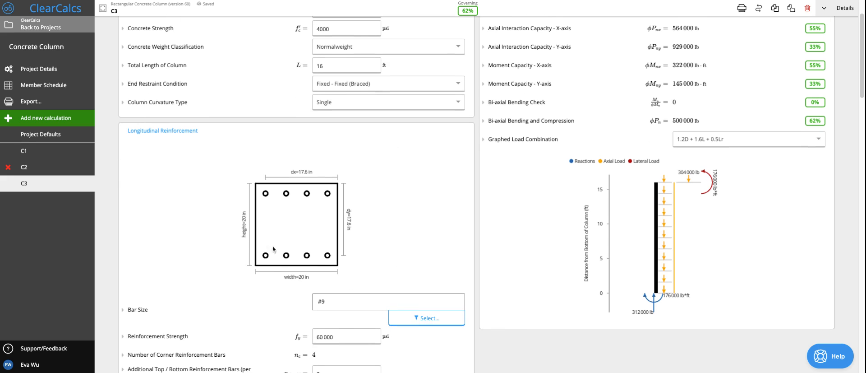
scroll(242, 206, down, 2)
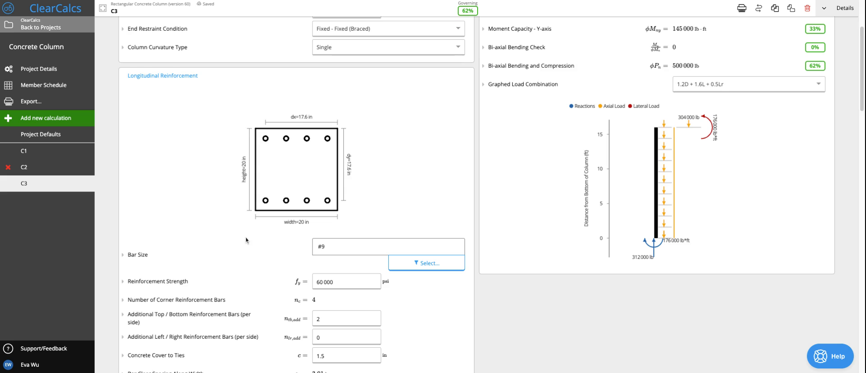
scroll(246, 240, down, 15)
scroll(373, 286, down, 2)
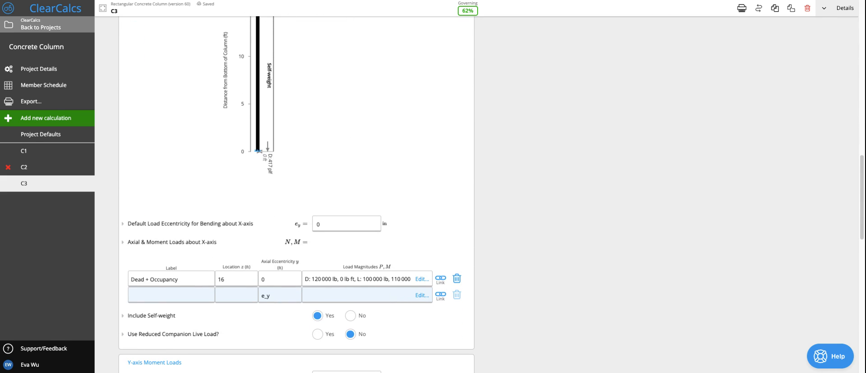
click(422, 278)
click(542, 190)
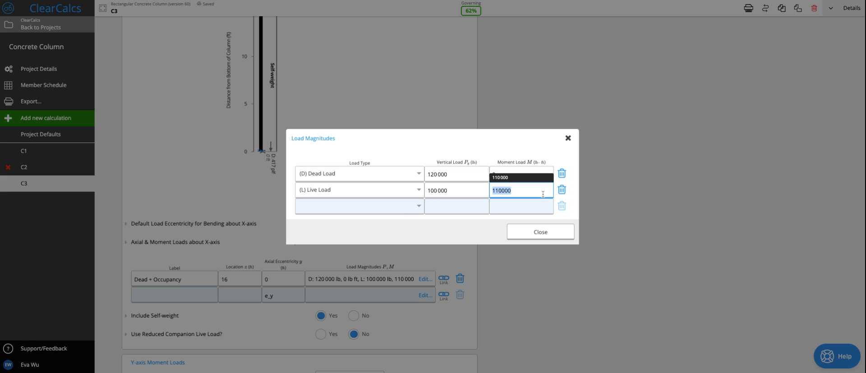
key(BackSpace)
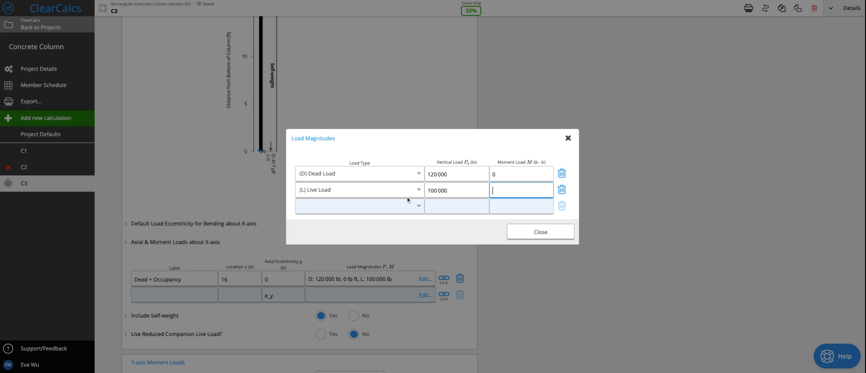
click(535, 233)
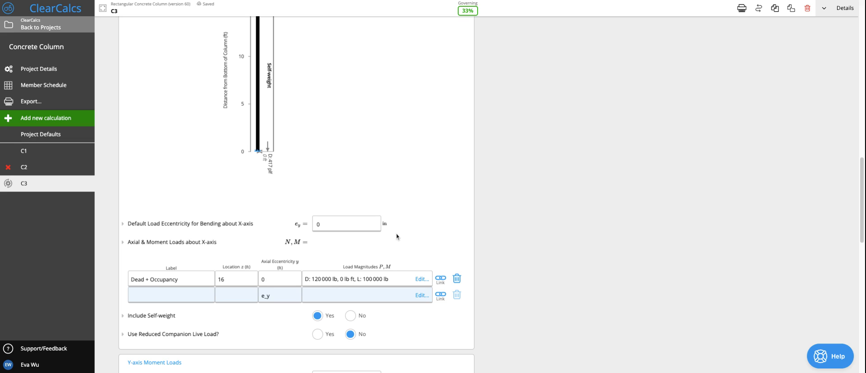
Delete the live load entry from the load magnitudes of the Y-axis Live Load row.
scroll(356, 287, down, 2)
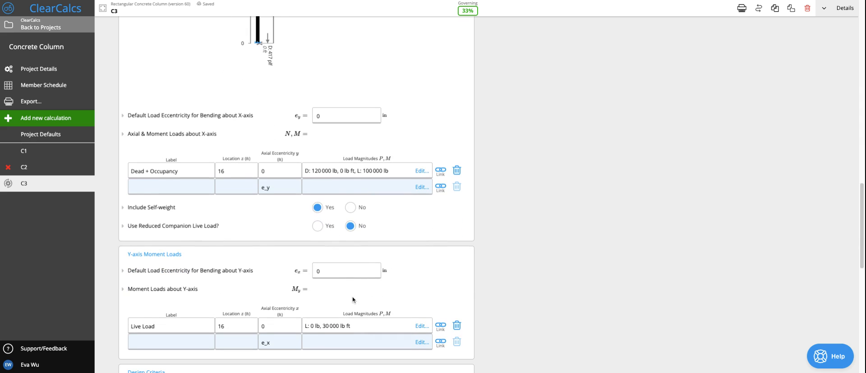
click(393, 329)
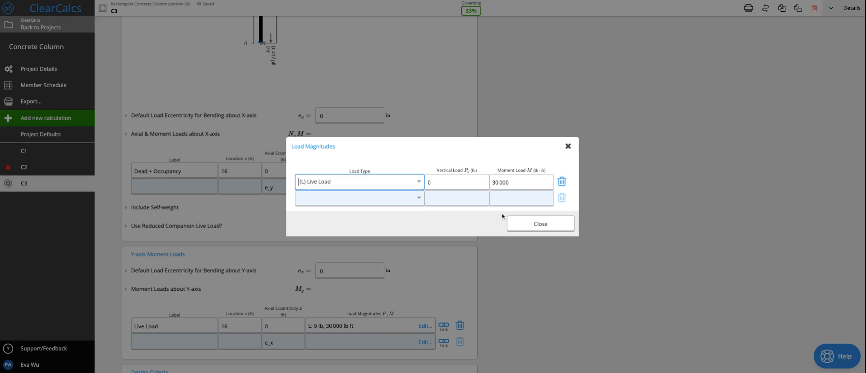
click(561, 182)
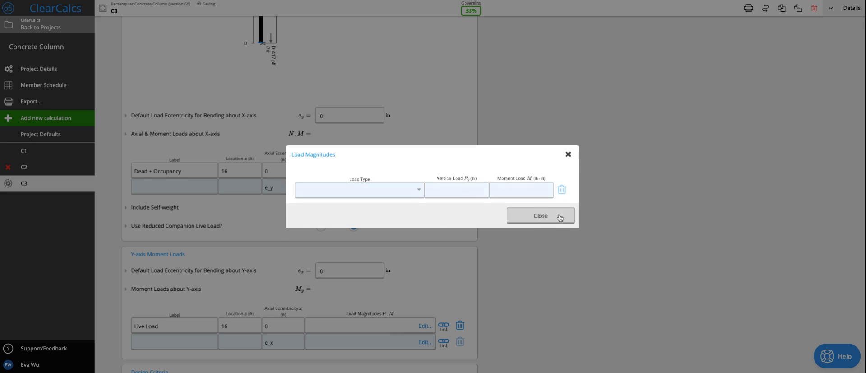
click(541, 223)
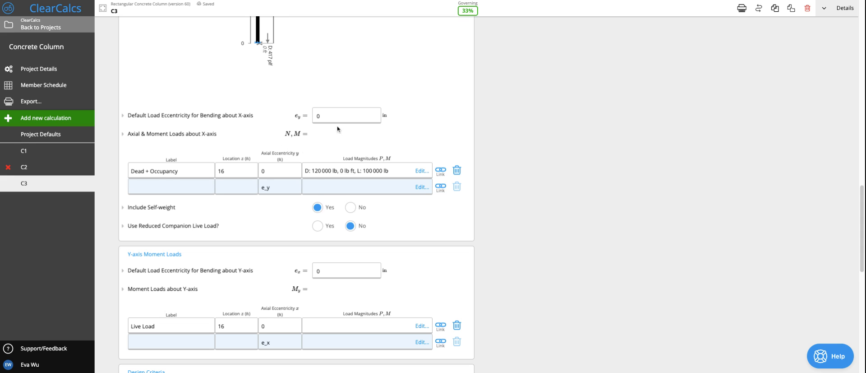
Examine the member properties, the unfactored load analysis and the summary of column C3.
scroll(428, 275, down, 3)
scroll(428, 275, down, 2)
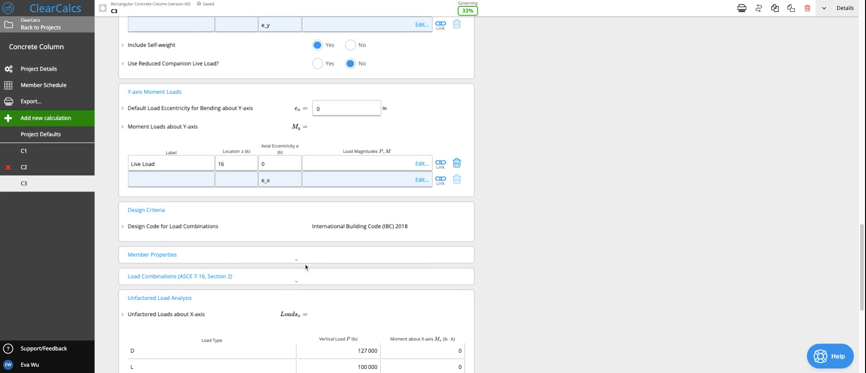
scroll(324, 226, down, 6)
scroll(324, 222, up, 4)
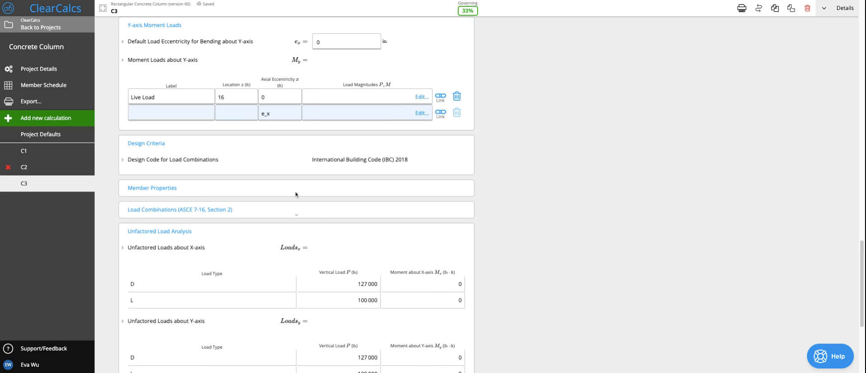
click(295, 191)
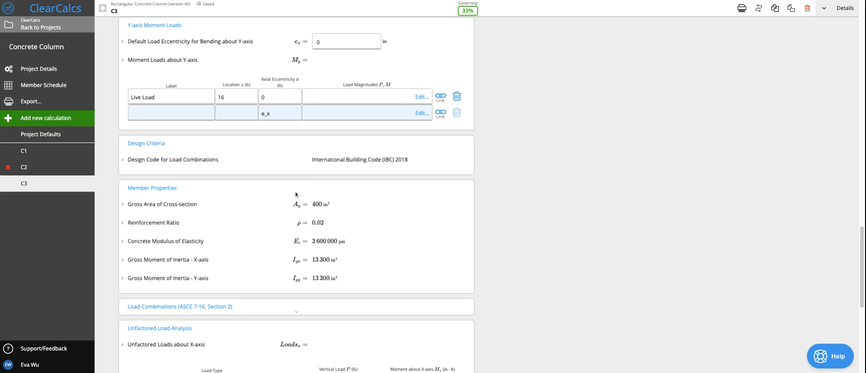
click(243, 193)
scroll(260, 239, down, 6)
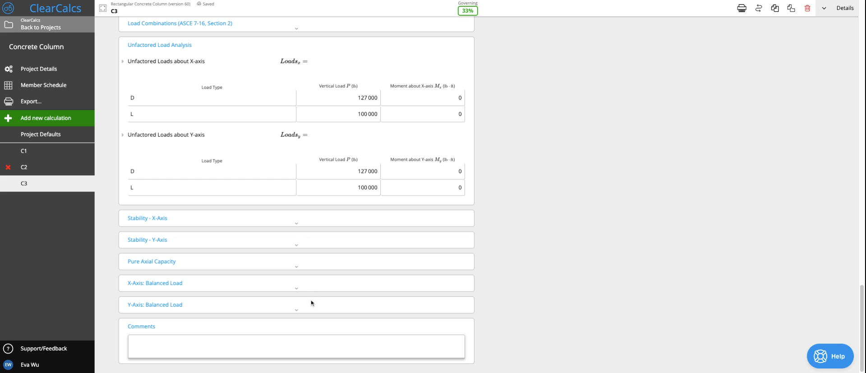
scroll(354, 294, up, 15)
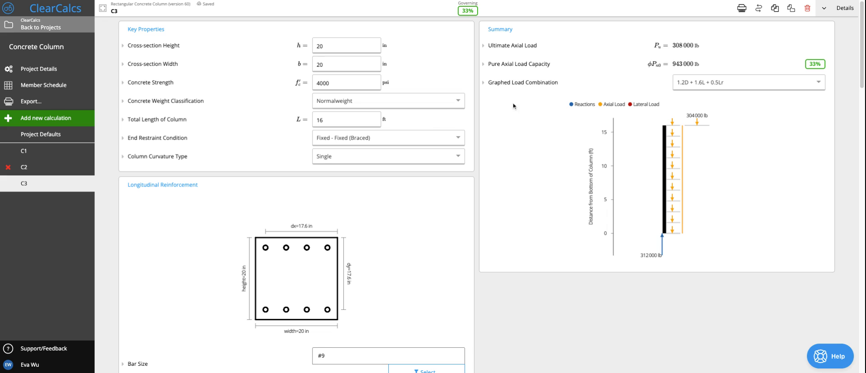
Set the cross-section height to 15 in and make the cross-section width equal to the height with the expression h.
click(368, 49)
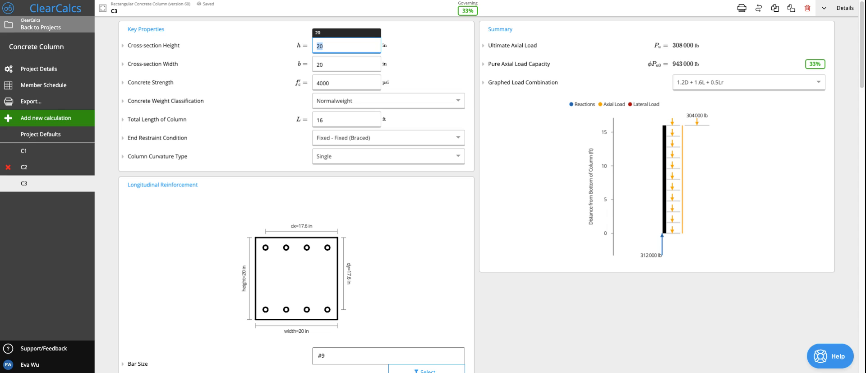
text(15)
click(360, 67)
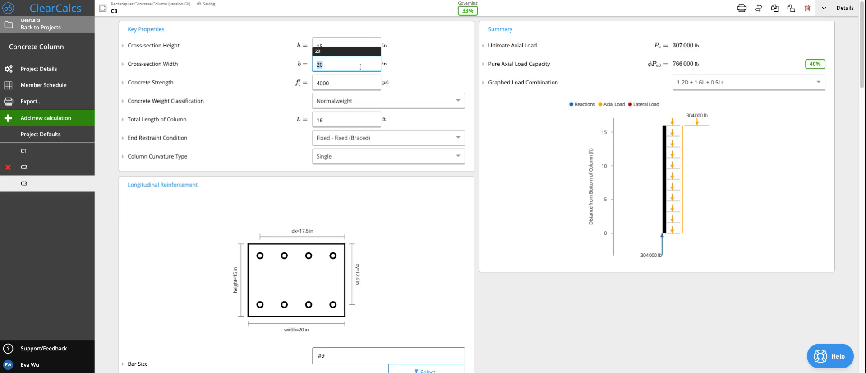
text(15)
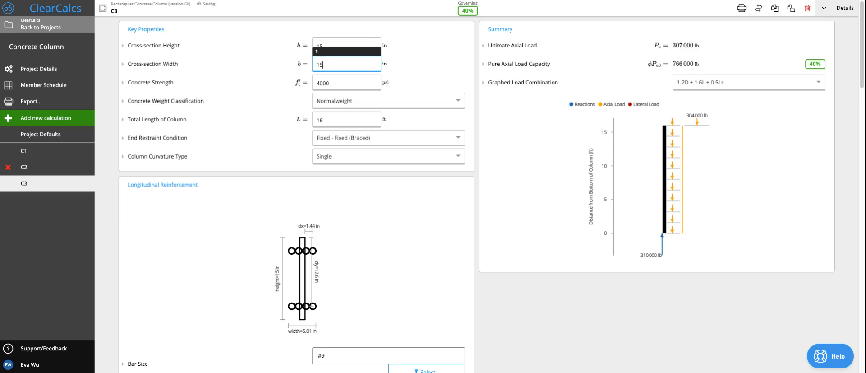
text(h)
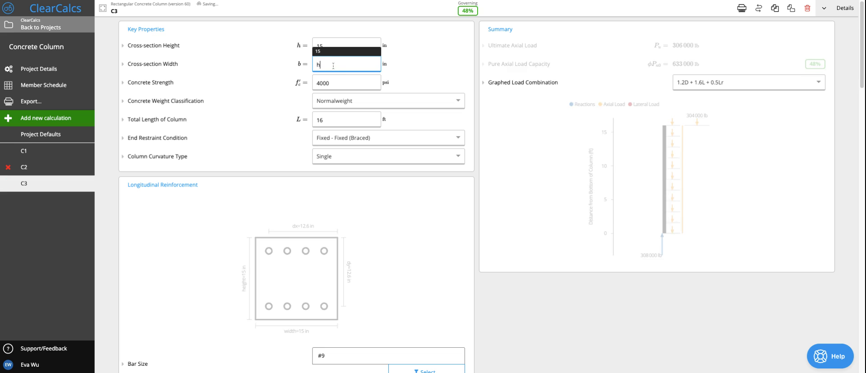
click(503, 63)
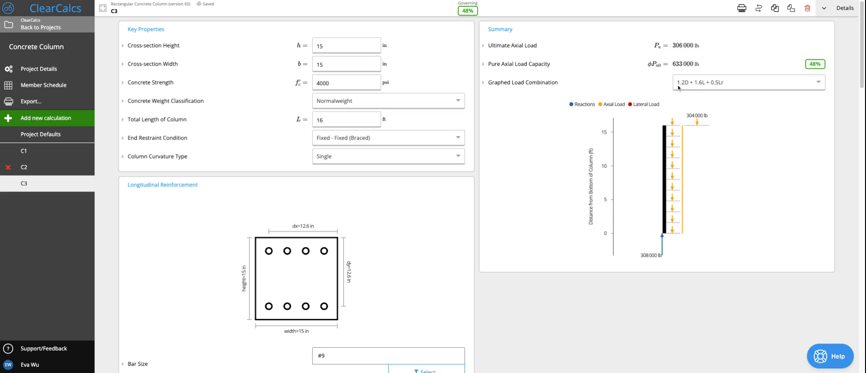
Set the cross-section height to 10 in.
click(339, 46)
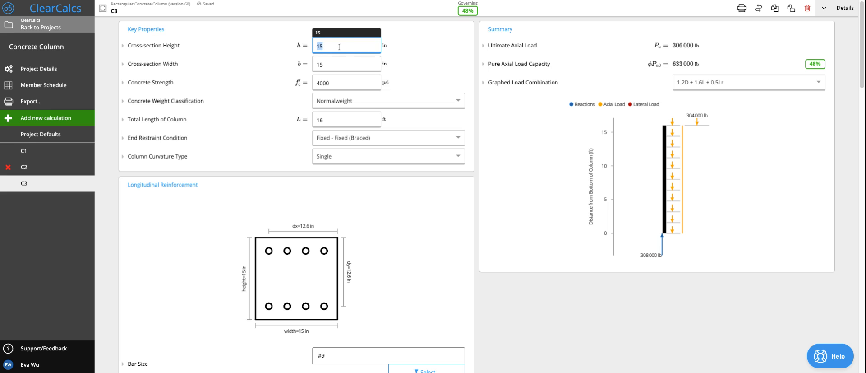
text(10)
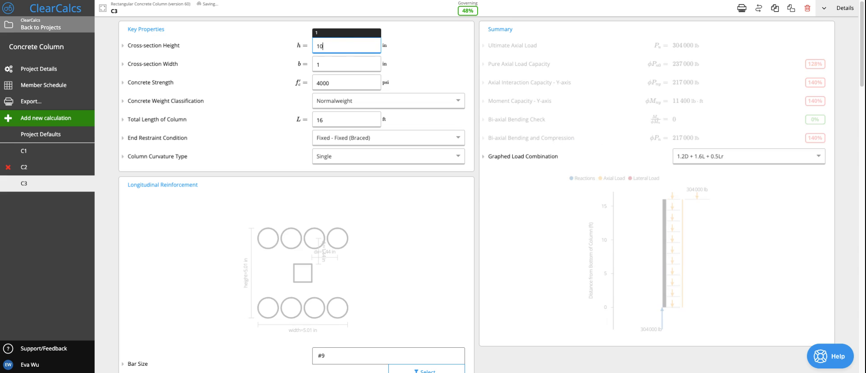
click(432, 82)
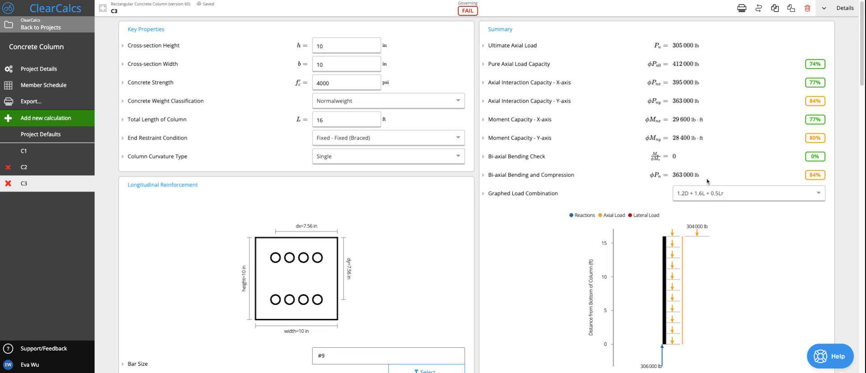
Change the longitudinal reinforcement bar size to #4, with a 0.5 in diameter, and check the capacity summary.
mouse_move(474, 17)
scroll(289, 261, down, 3)
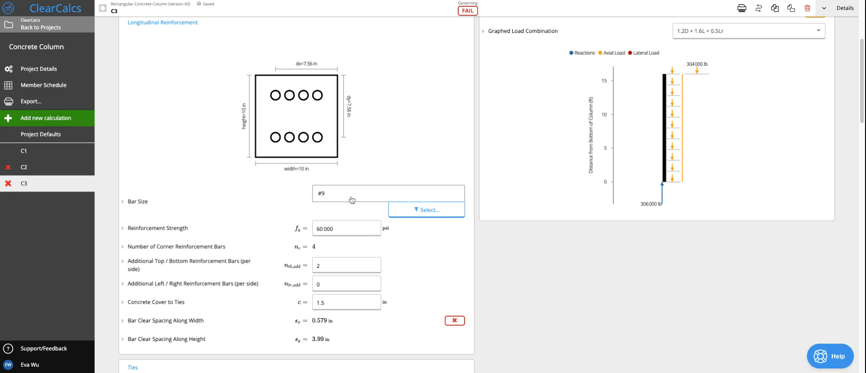
click(352, 199)
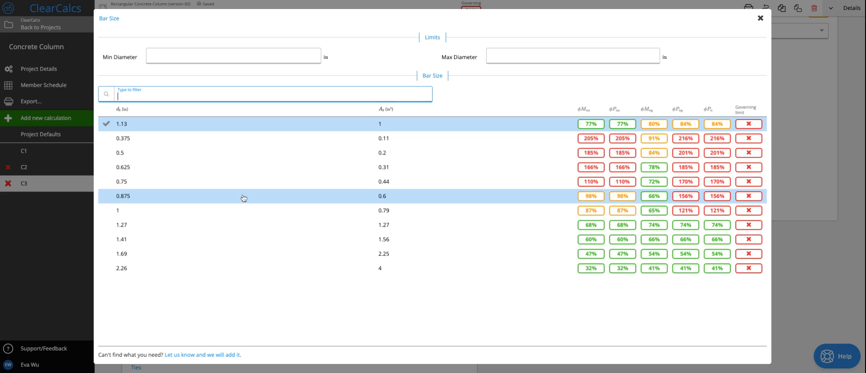
click(208, 155)
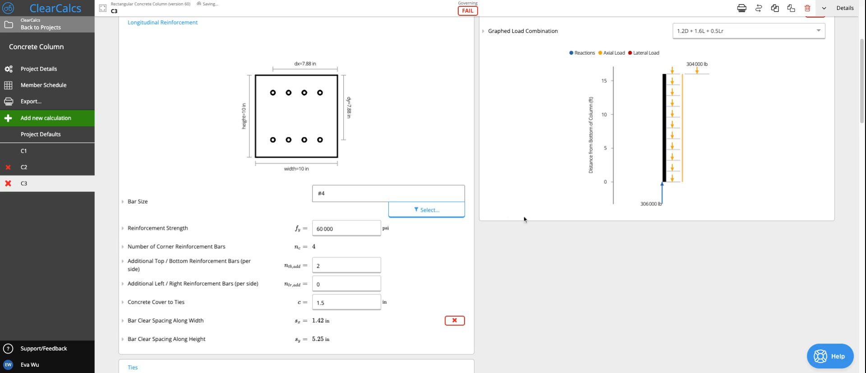
scroll(410, 266, up, 3)
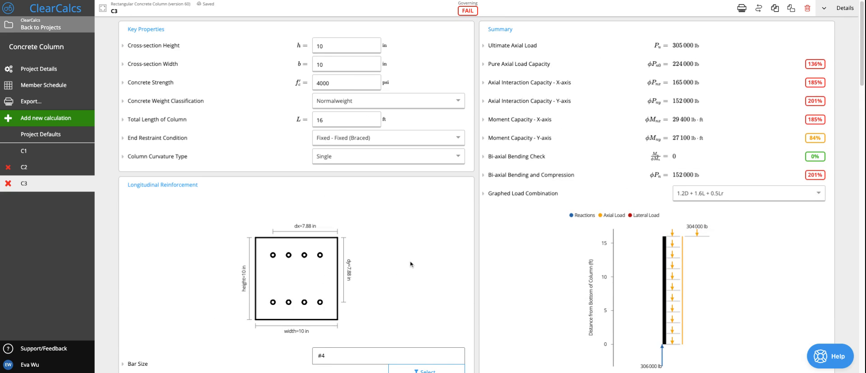
Change the longitudinal reinforcement bar size to #5, with a 0.625 in diameter.
scroll(411, 264, down, 3)
scroll(802, 131, up, 3)
mouse_move(813, 101)
scroll(328, 178, down, 2)
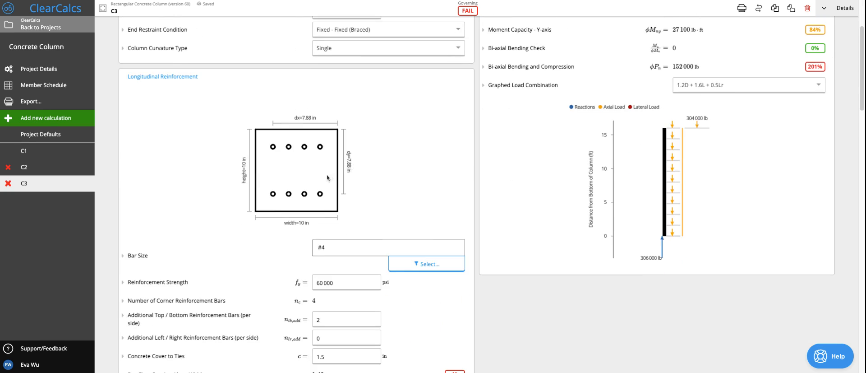
scroll(358, 250, down, 1)
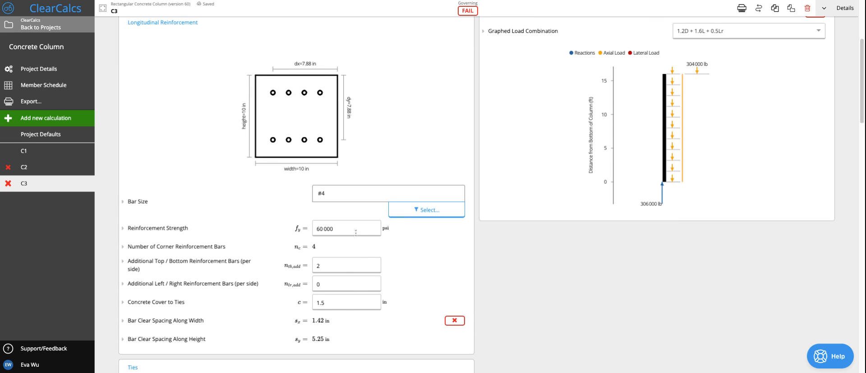
click(365, 197)
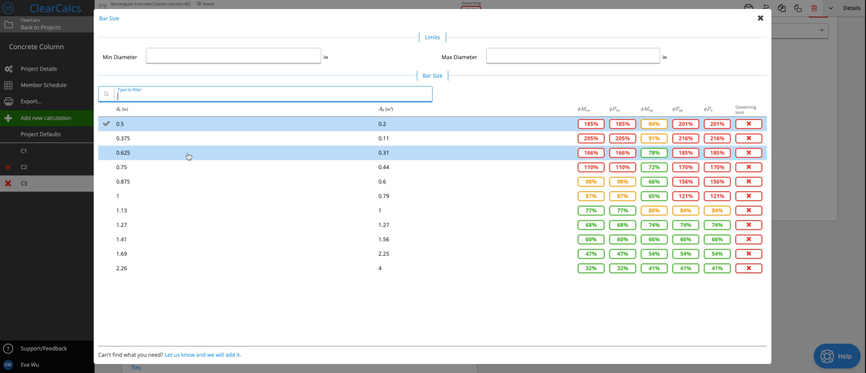
click(159, 156)
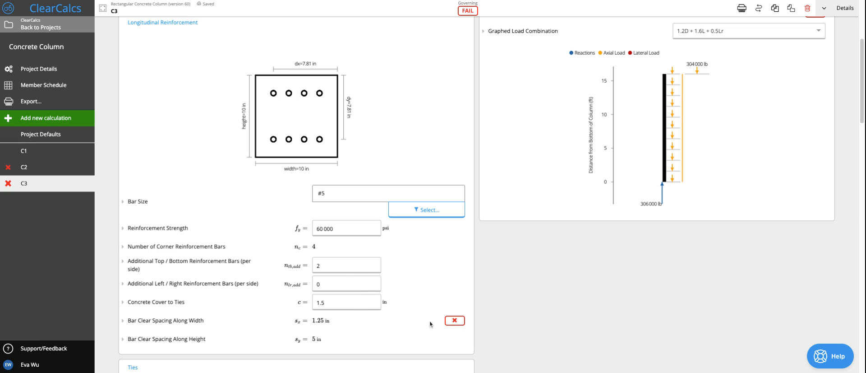
Set the cross-section height to 12 in, with the width following it, and check the capacity summary.
scroll(454, 323, up, 4)
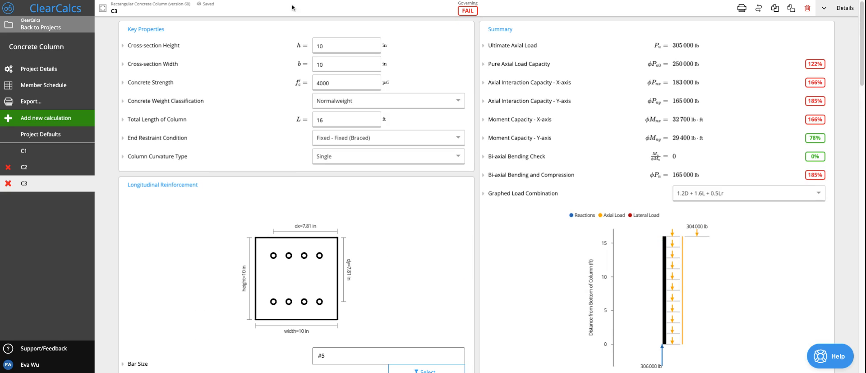
click(342, 52)
text(12)
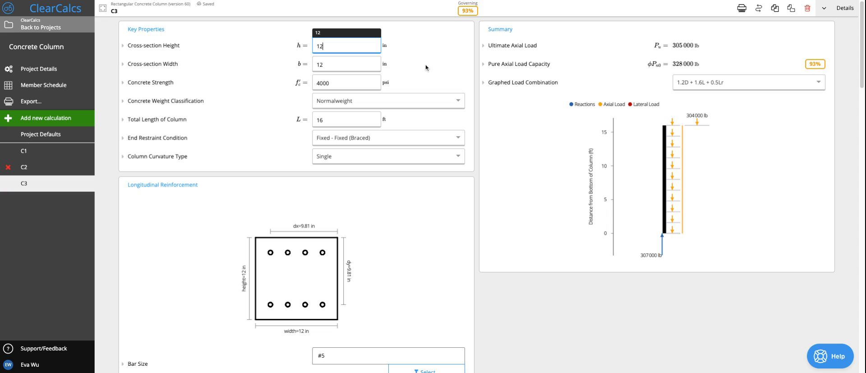
click(426, 67)
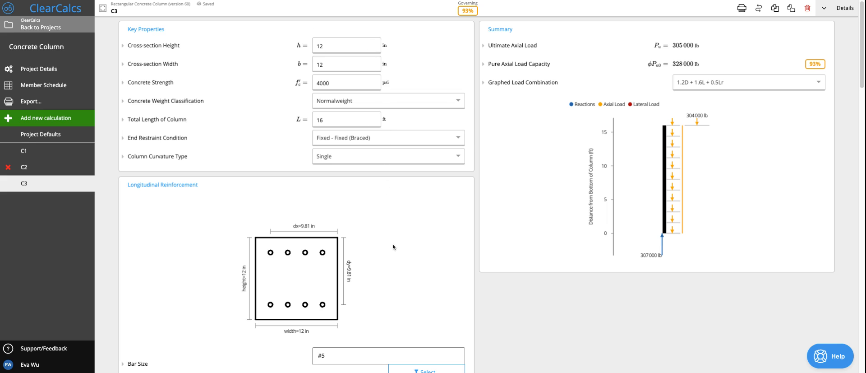
Review the longitudinal reinforcement layout, bar clear spacings and tie size and spacing requirements of the resized column.
scroll(393, 247, down, 3)
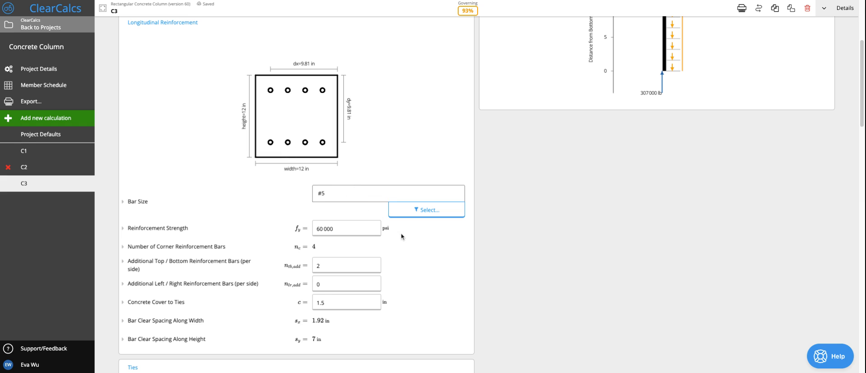
scroll(403, 236, down, 3)
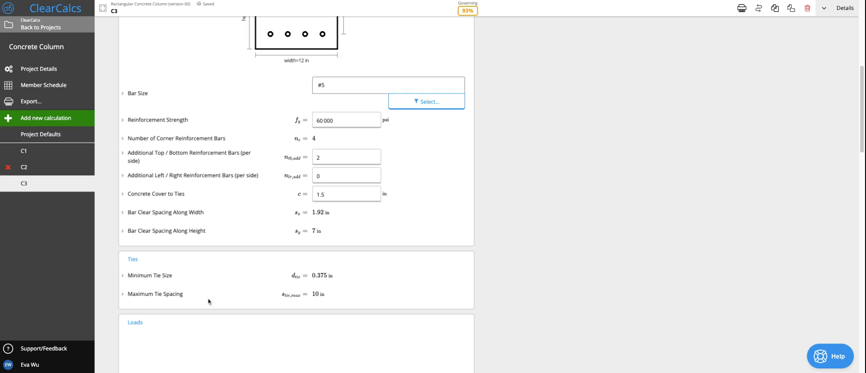
scroll(306, 69, up, 1)
scroll(306, 69, up, 2)
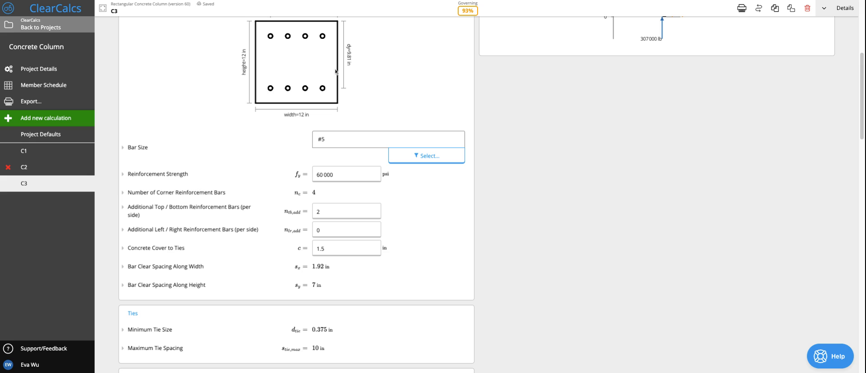
scroll(336, 71, up, 3)
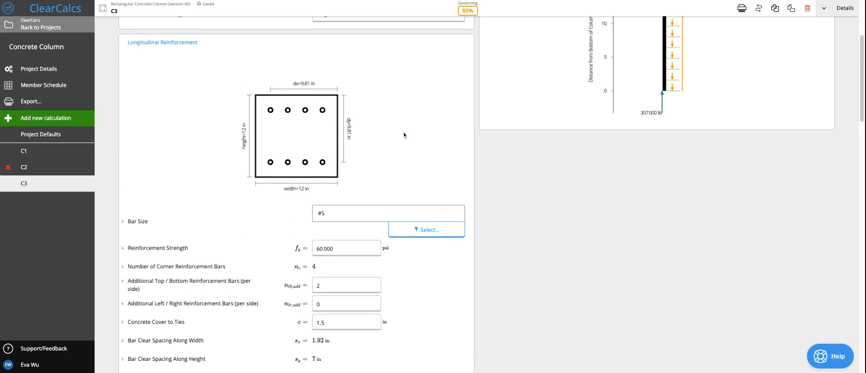
scroll(405, 134, up, 6)
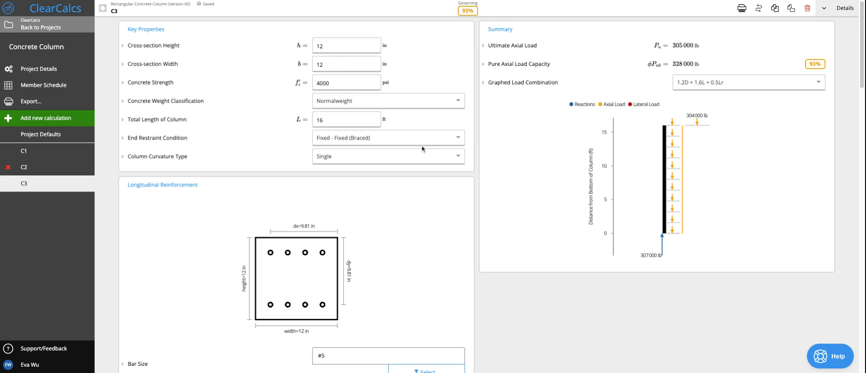